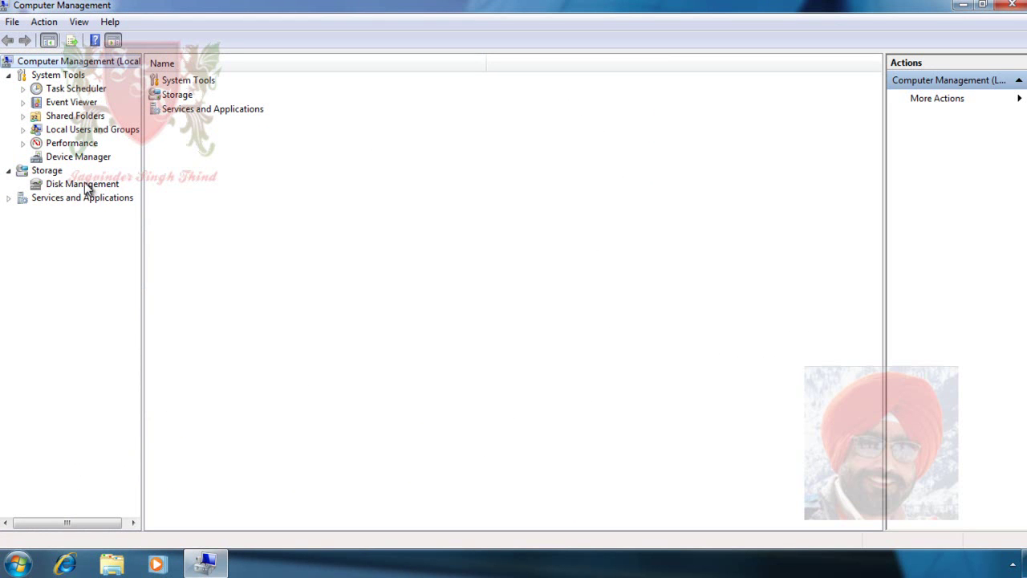
# Open Disk Management and initialize Disk 2 with the MBR partition style.
pyautogui.click(83, 184)
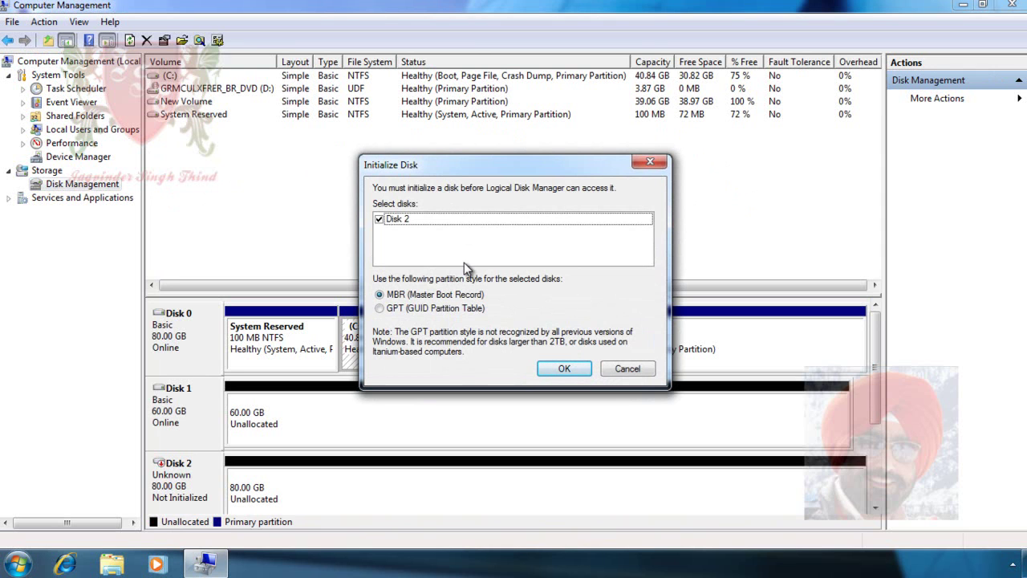
pyautogui.click(561, 365)
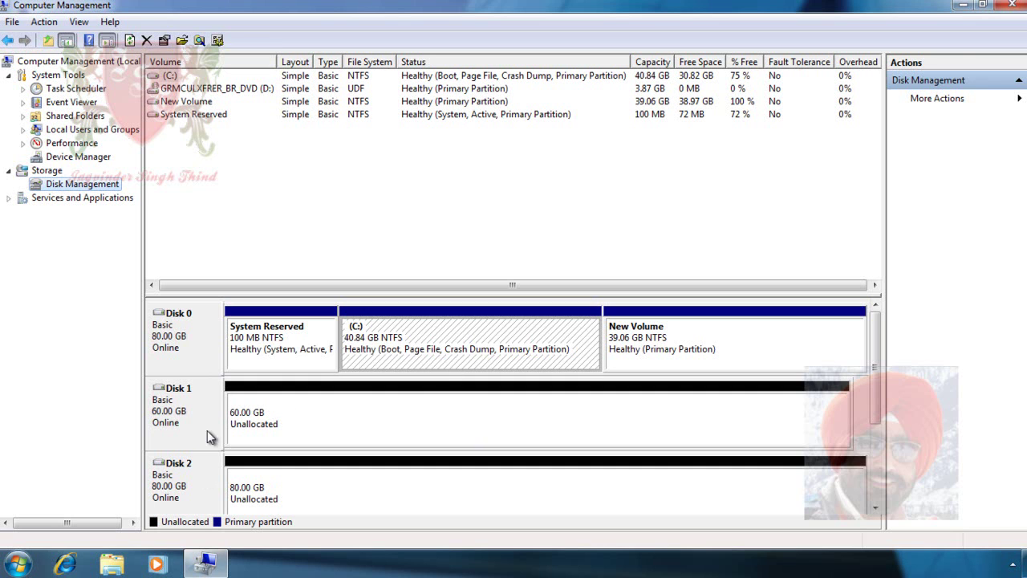
pyautogui.click(202, 361)
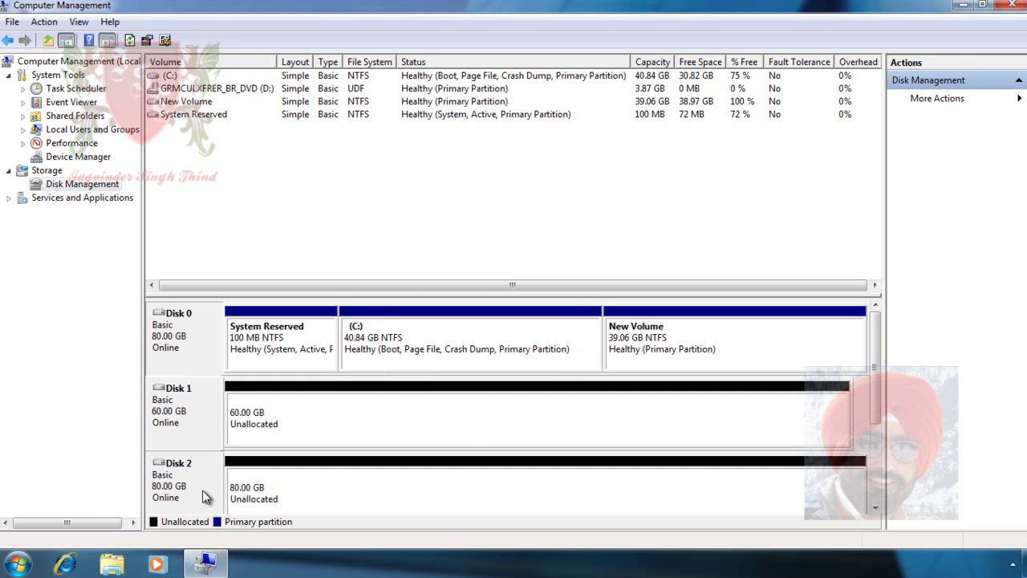
# Start a new spanned volume from Disk 1's unallocated space and add Disk 2 to its selected disks.
pyautogui.rightClick(393, 417)
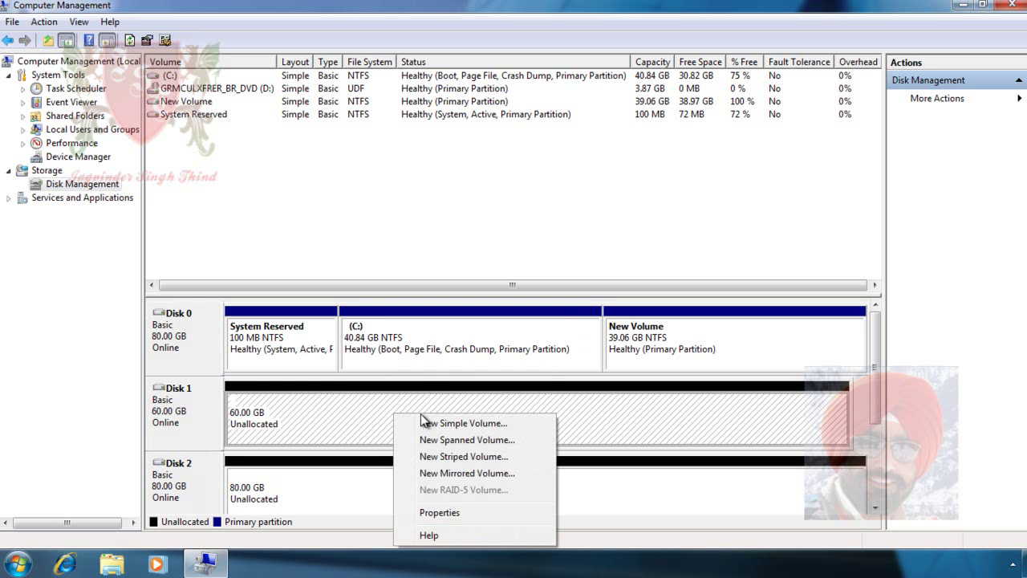
pyautogui.click(517, 442)
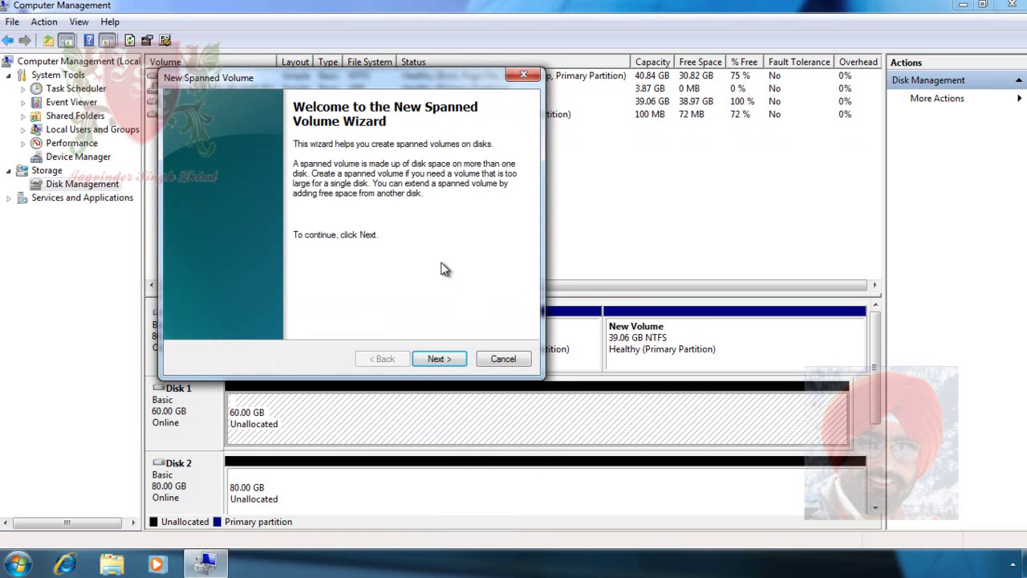
pyautogui.click(439, 360)
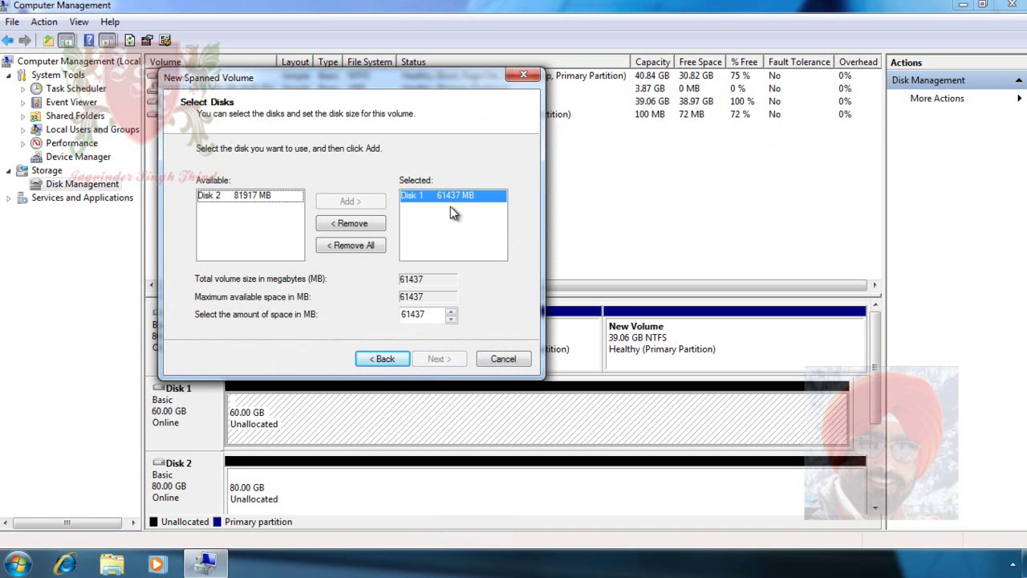
pyautogui.click(243, 200)
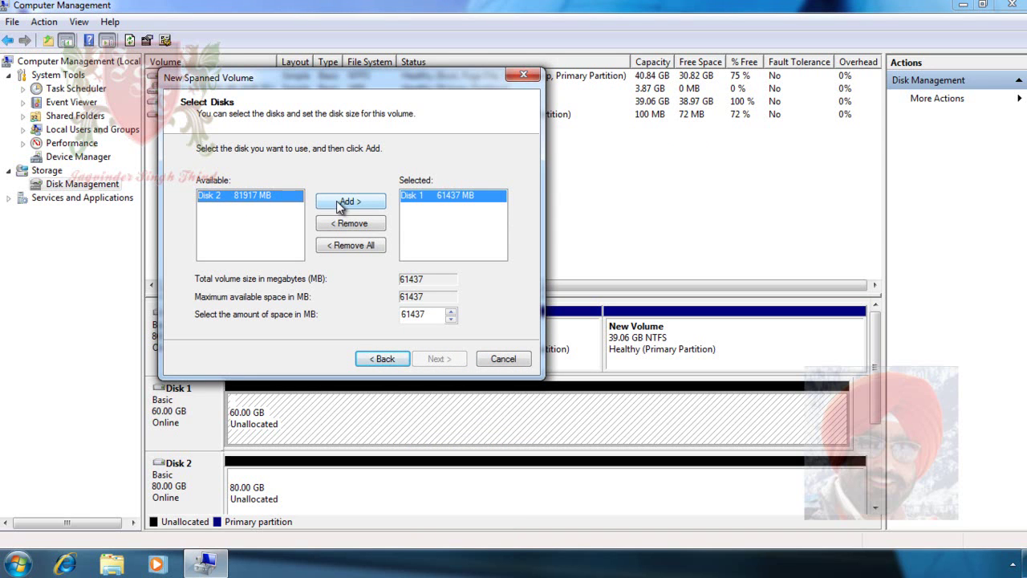
pyautogui.click(359, 212)
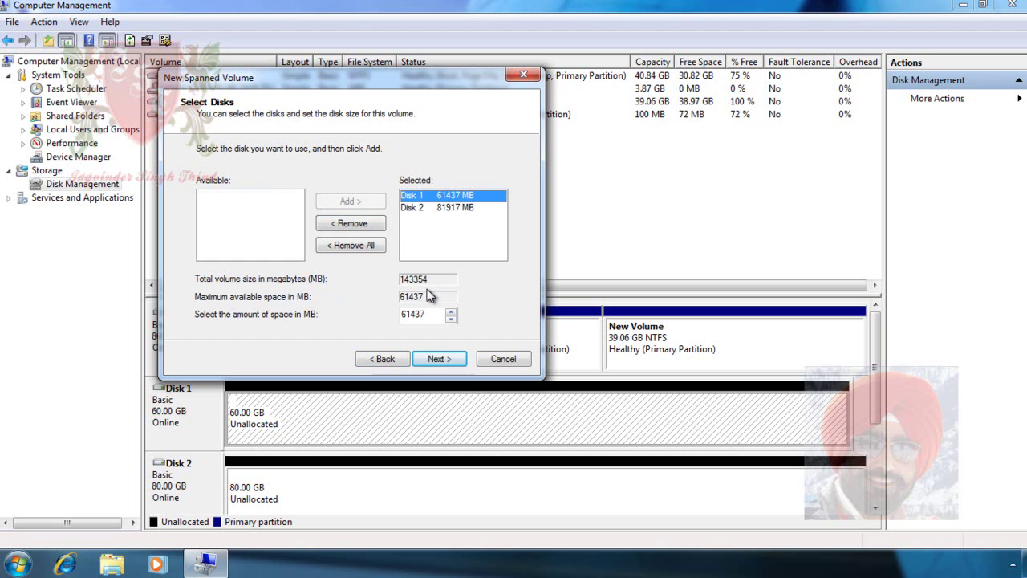
# Allocate 40000 MB from Disk 1 and 20000 MB from Disk 2 to the spanned volume.
pyautogui.moveTo(438, 314); pyautogui.dragTo(362, 315)
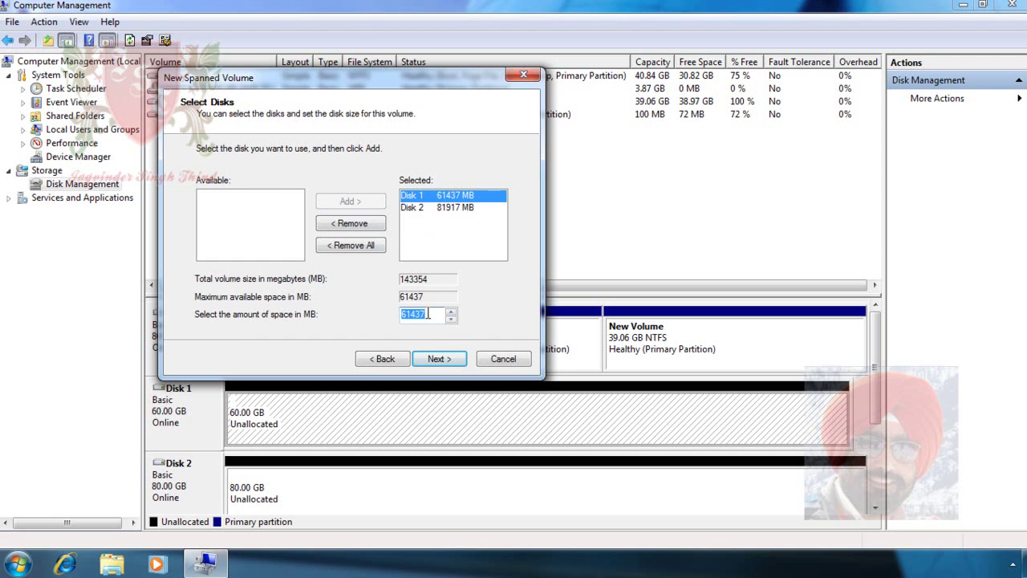
pyautogui.write('40000')
pyautogui.click(422, 206)
pyautogui.doubleClick(430, 313)
pyautogui.write('2000')
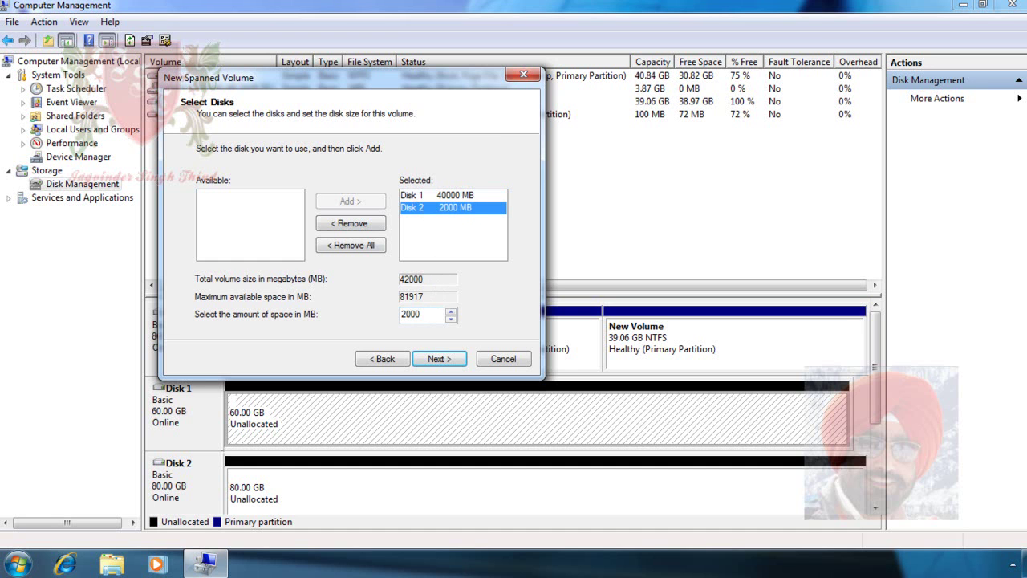
pyautogui.write('0')
pyautogui.click(438, 359)
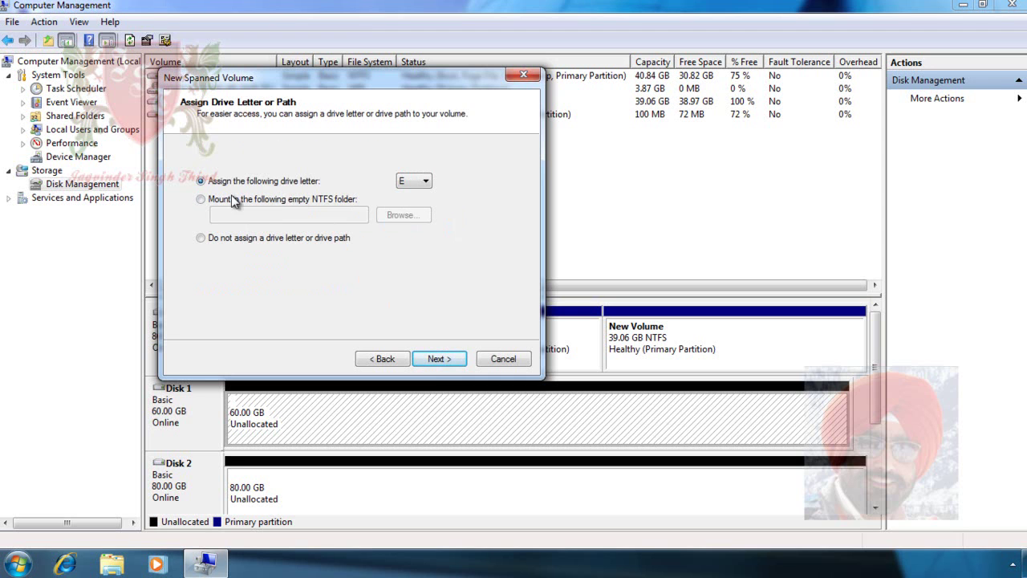
# Assign drive letter F, keep the NTFS quick format, and create the spanned volume, accepting conversion to dynamic disks.
pyautogui.click(427, 183)
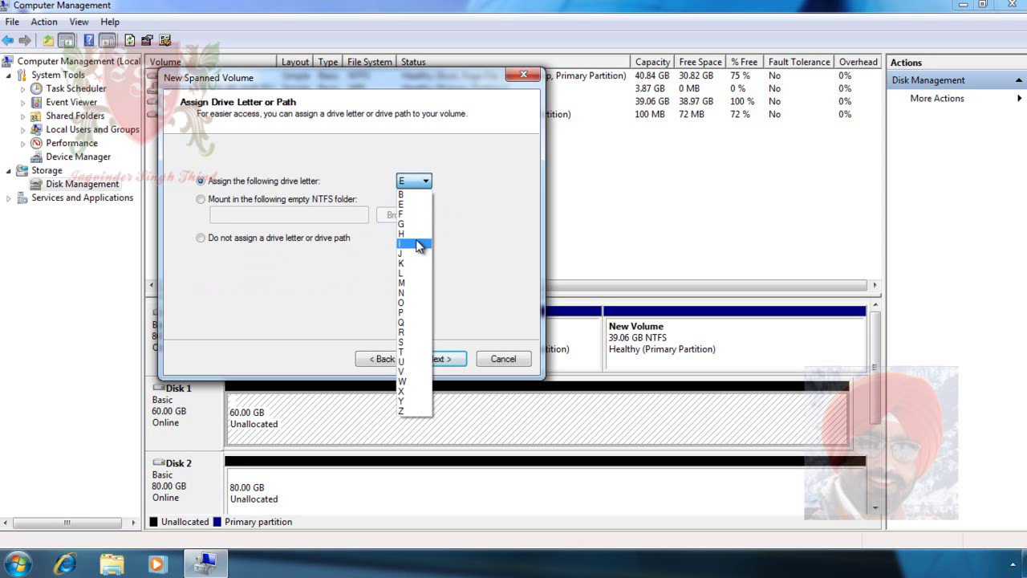
pyautogui.click(415, 214)
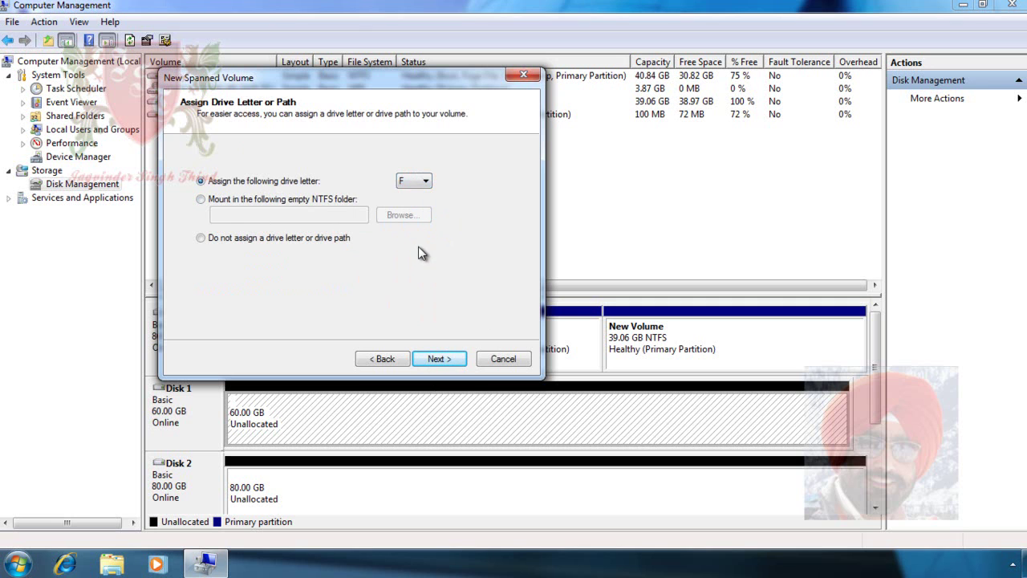
pyautogui.click(435, 361)
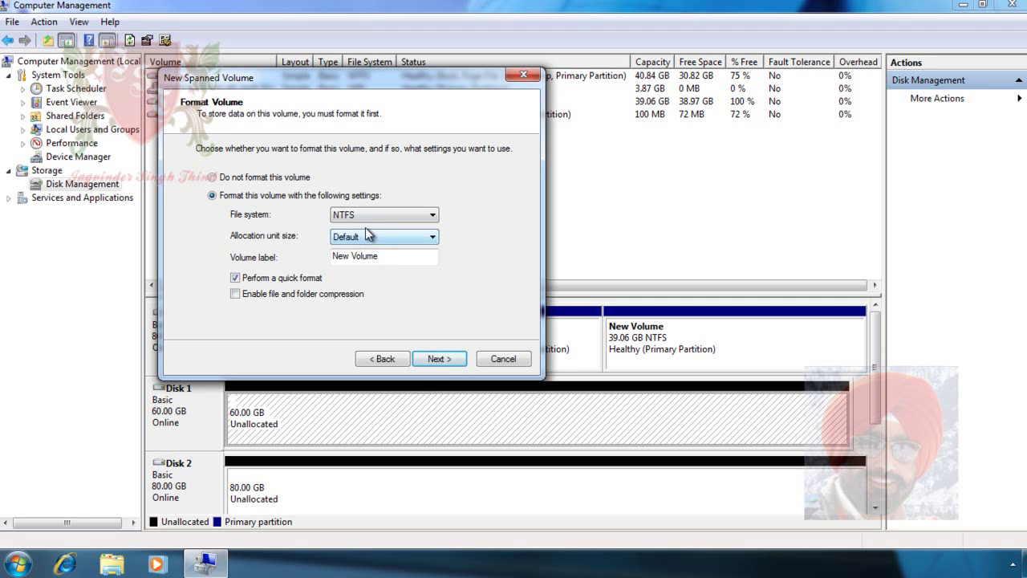
pyautogui.click(438, 361)
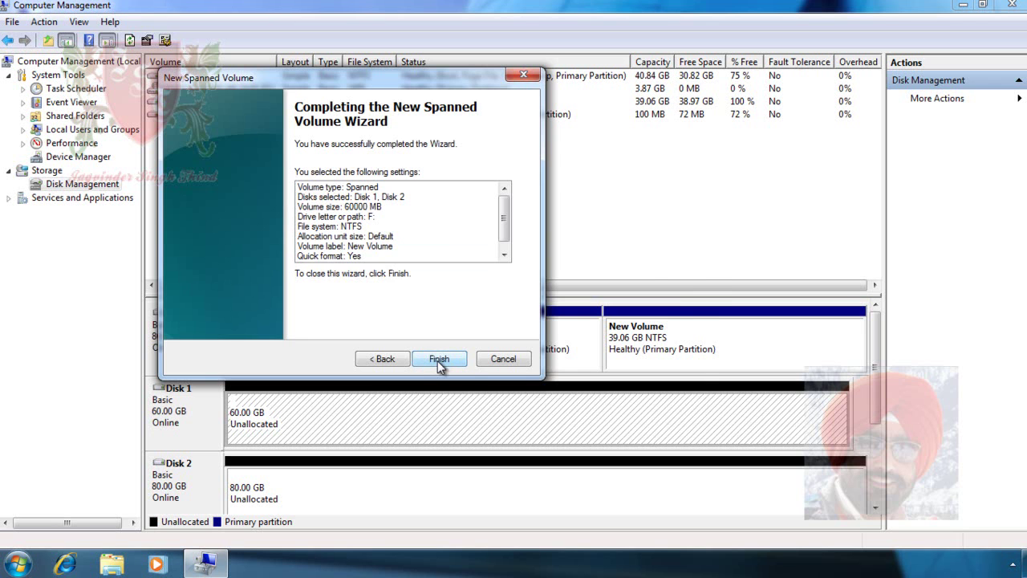
pyautogui.click(439, 361)
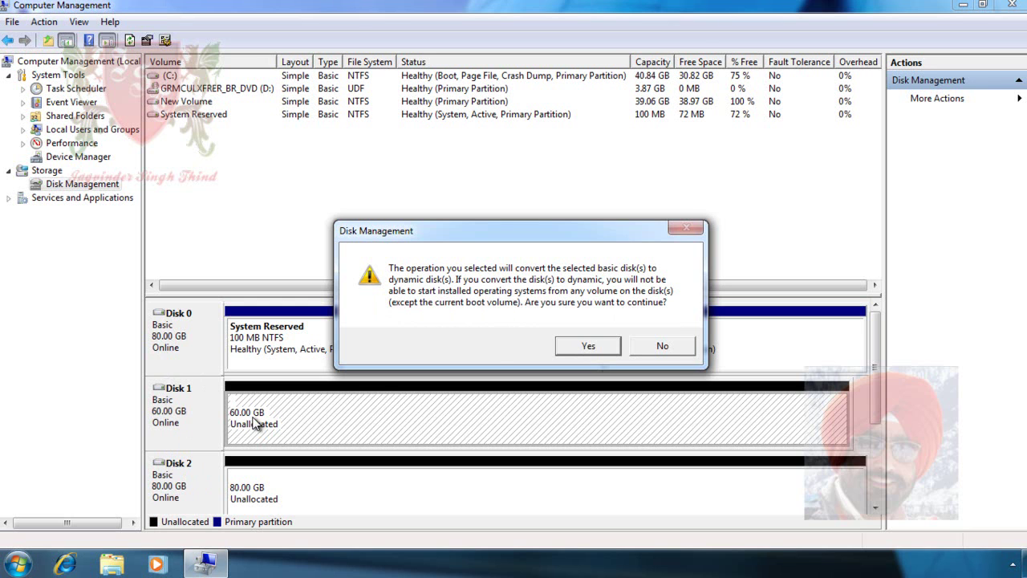
pyautogui.click(588, 346)
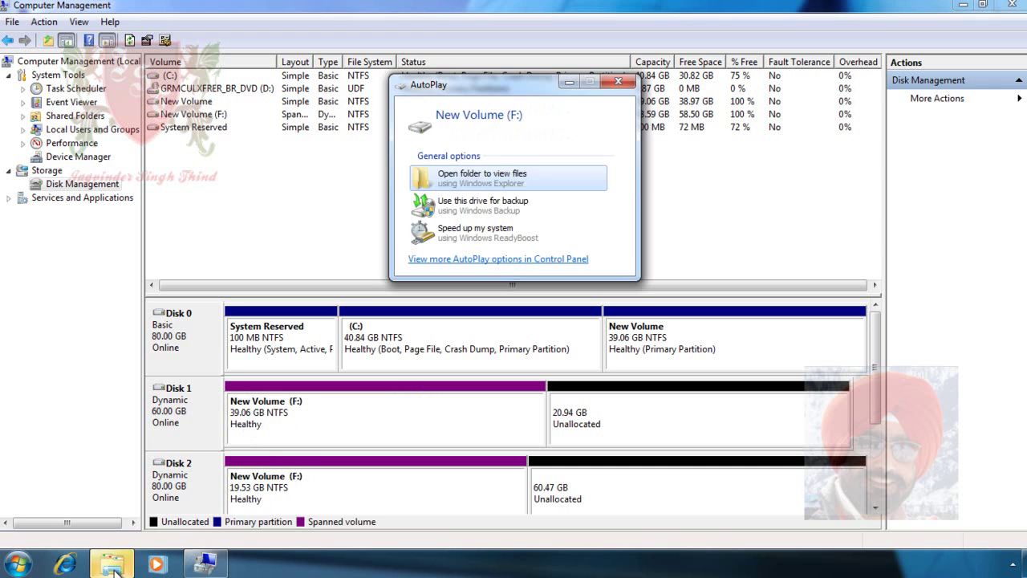
pyautogui.click(618, 82)
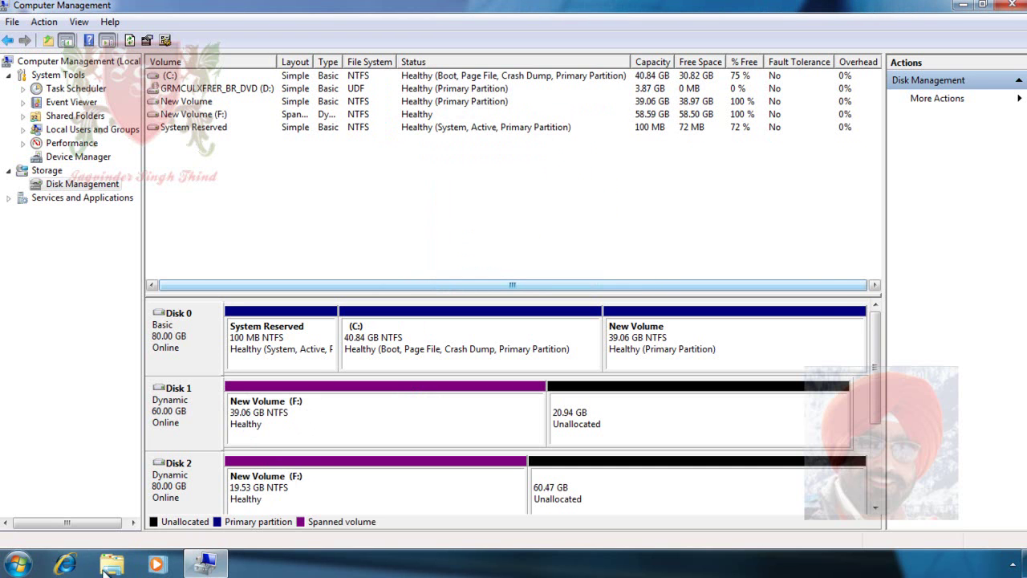
# Switch to Windows Explorer and check the free space and total size of drive F under Computer.
pyautogui.click(131, 565)
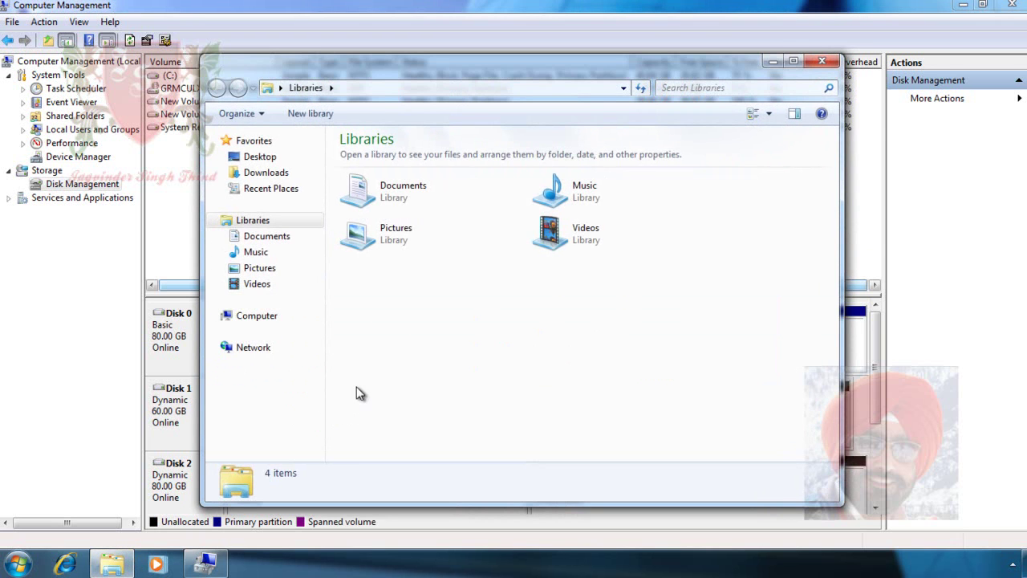
pyautogui.click(258, 316)
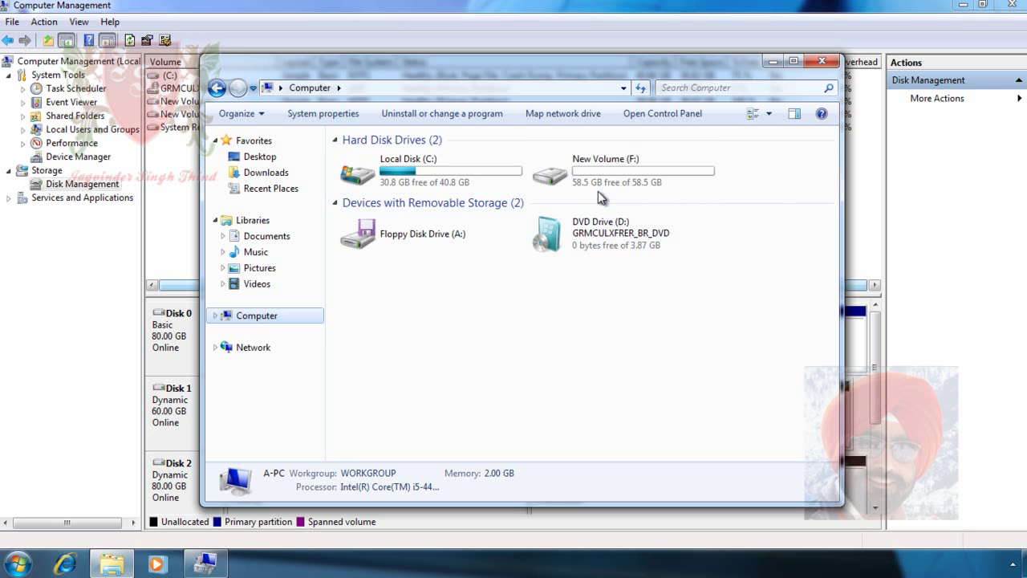
pyautogui.moveTo(589, 189)
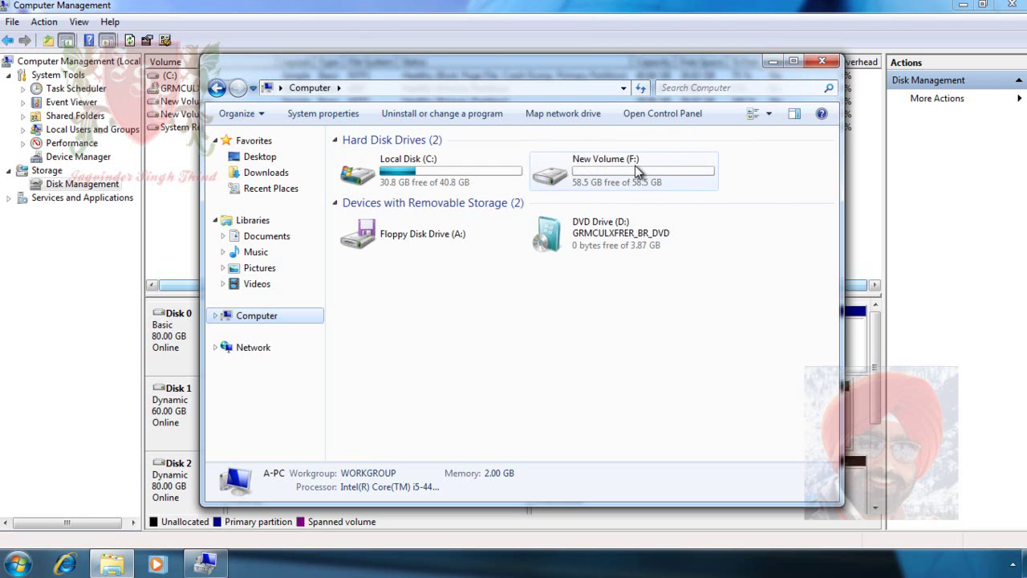
pyautogui.moveTo(635, 166)
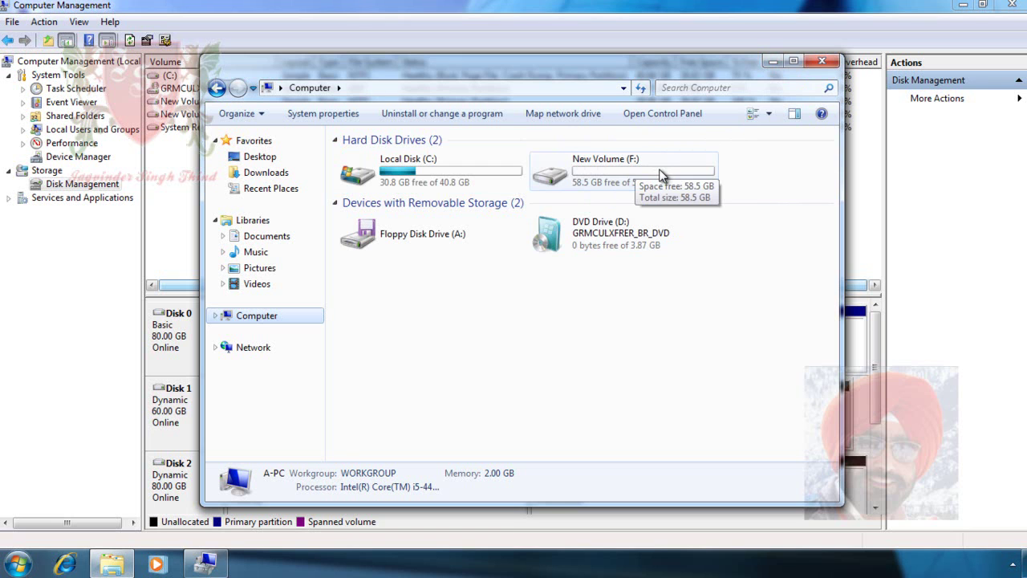
pyautogui.click(824, 62)
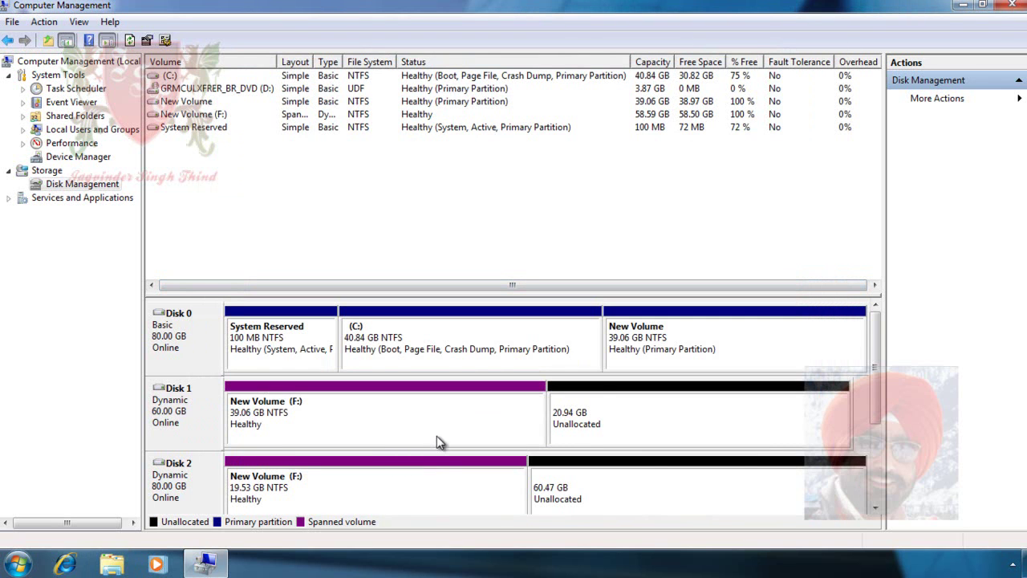
# Start extending volume F on Disk 1 and add Disk 2 to the disks used for the extension.
pyautogui.rightClick(415, 421)
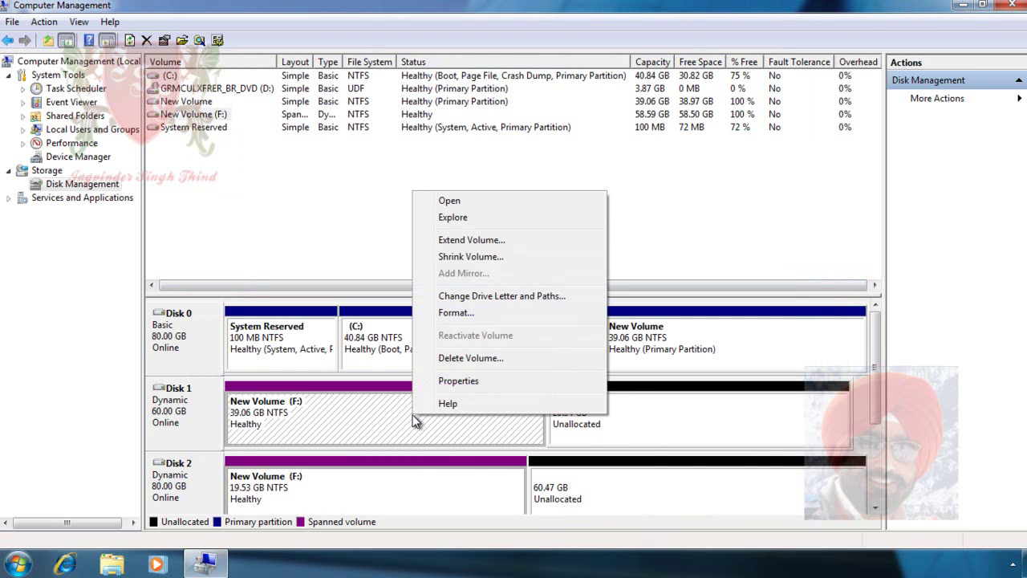
pyautogui.click(491, 240)
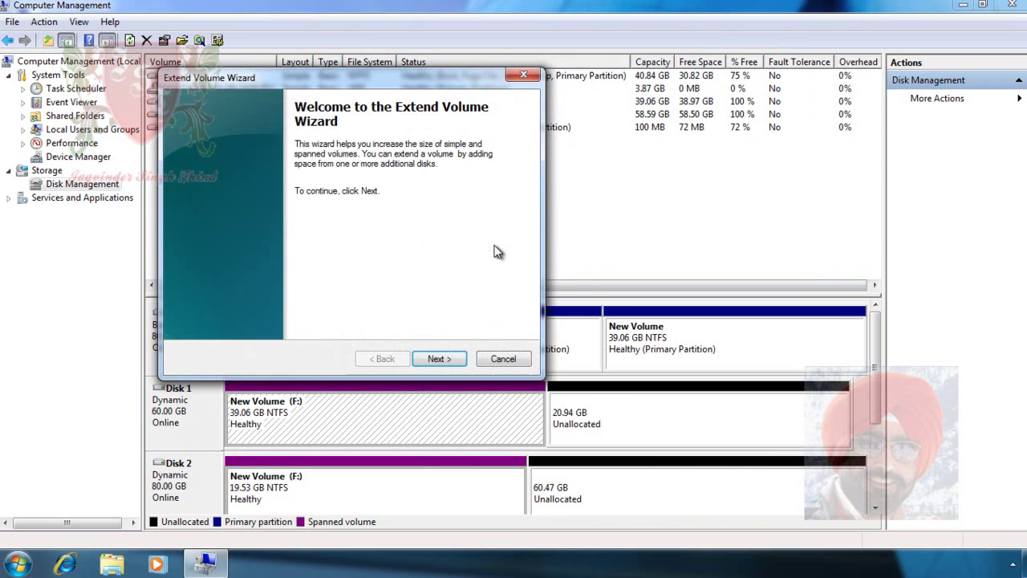
pyautogui.click(438, 361)
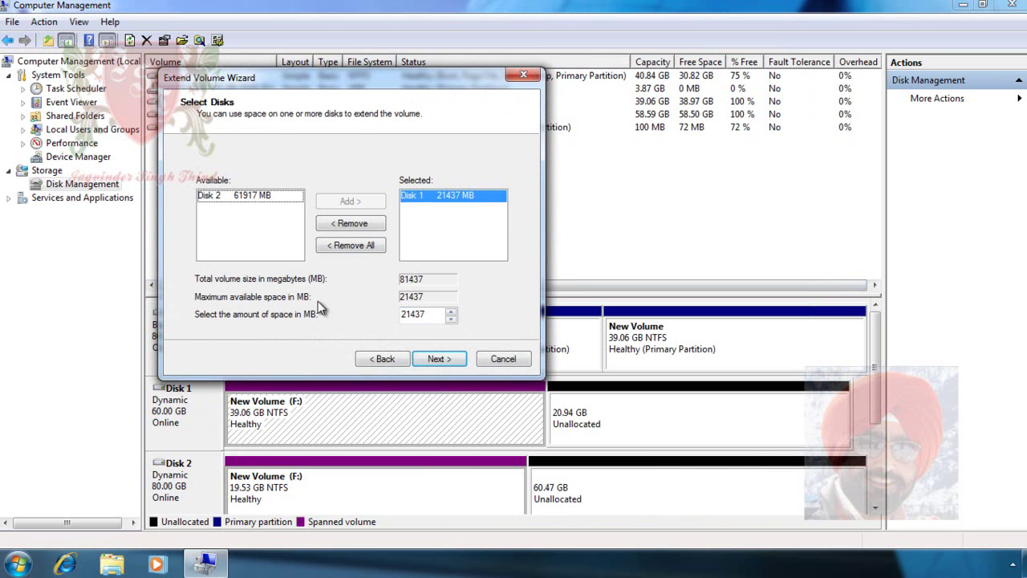
pyautogui.click(267, 200)
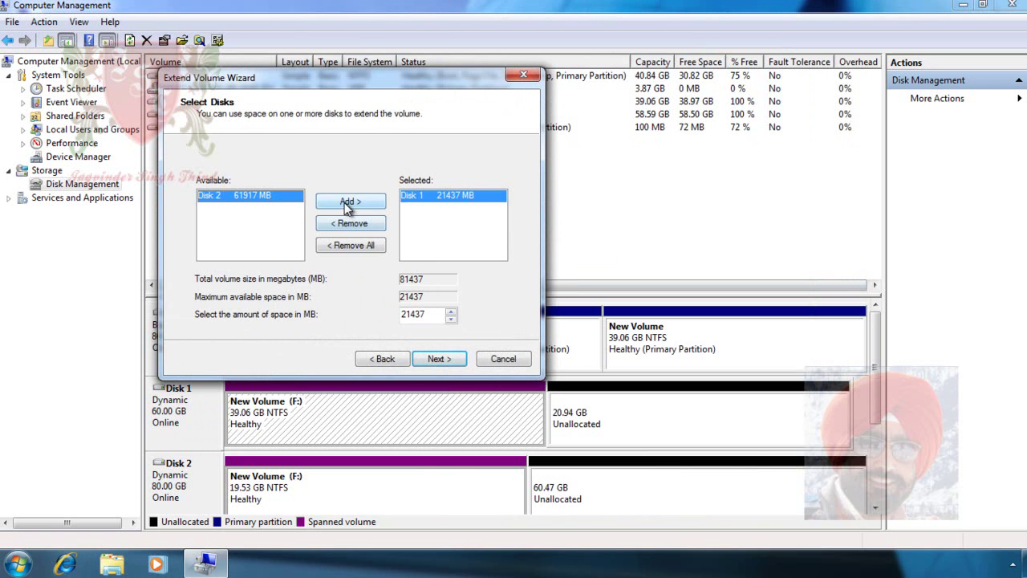
pyautogui.click(348, 204)
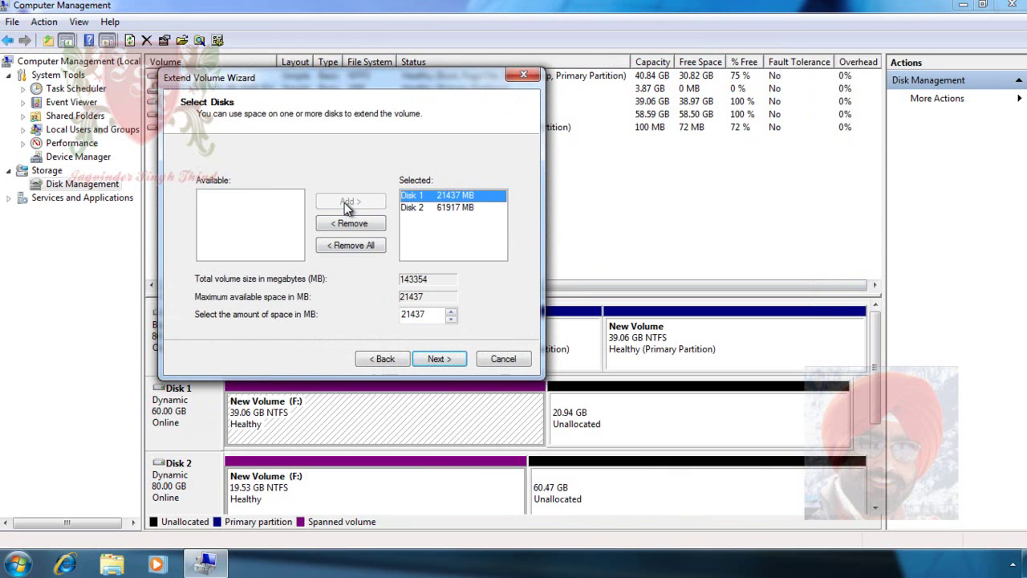
# Set Disk 2's share of the extension to 40000 MB and complete extending volume F.
pyautogui.click(420, 207)
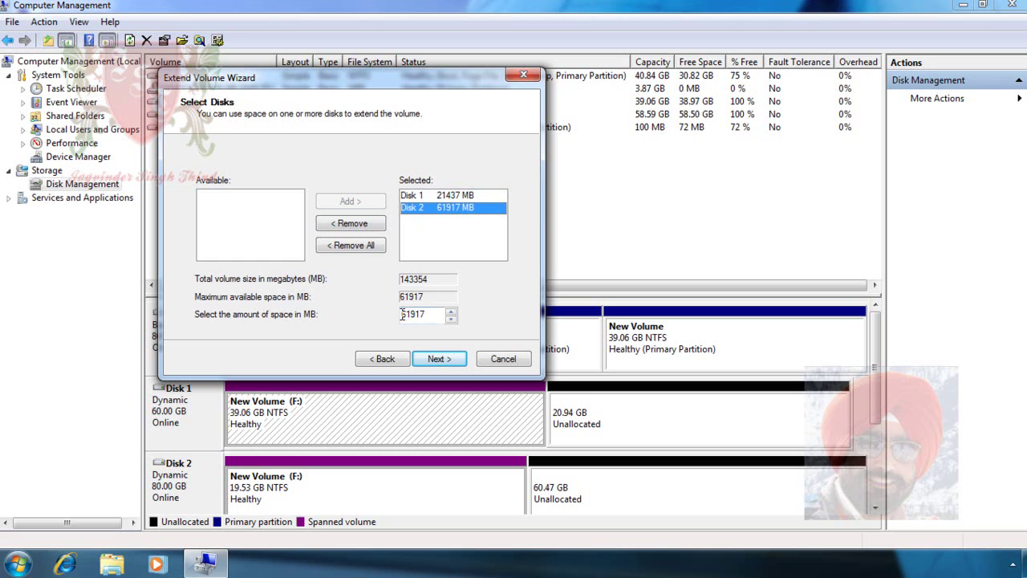
pyautogui.moveTo(403, 313); pyautogui.dragTo(440, 311)
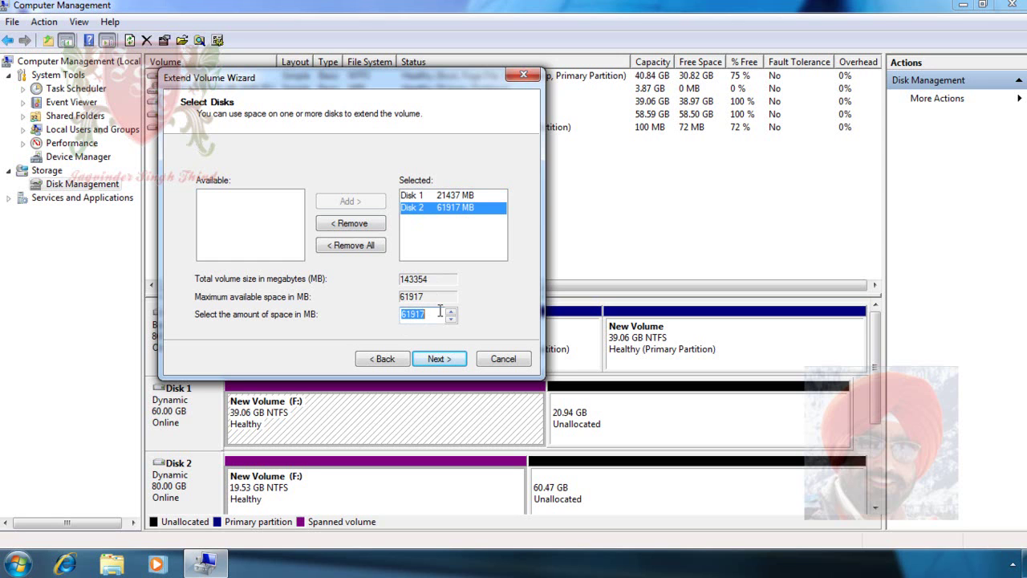
pyautogui.write('40000')
pyautogui.click(437, 361)
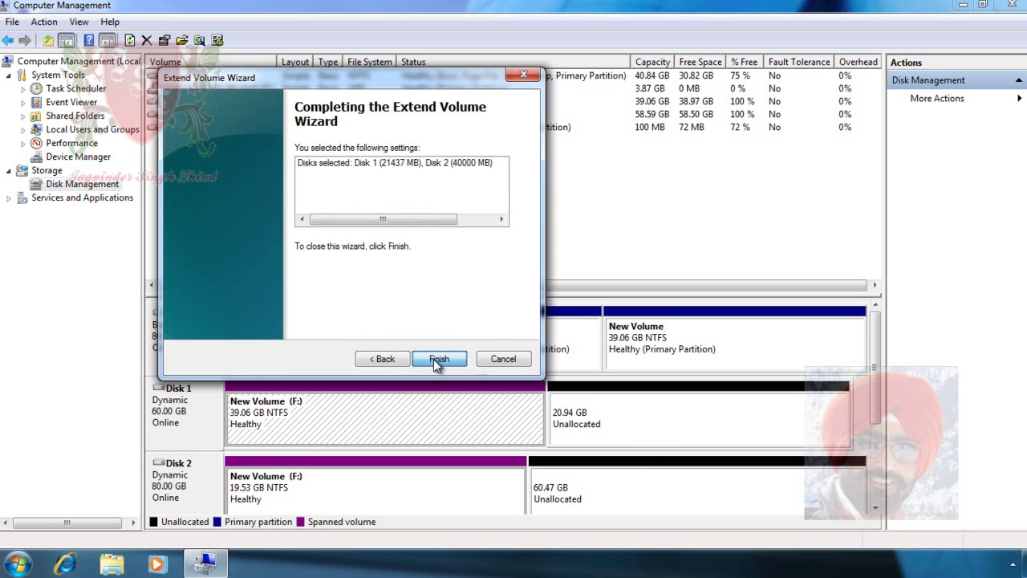
pyautogui.click(439, 361)
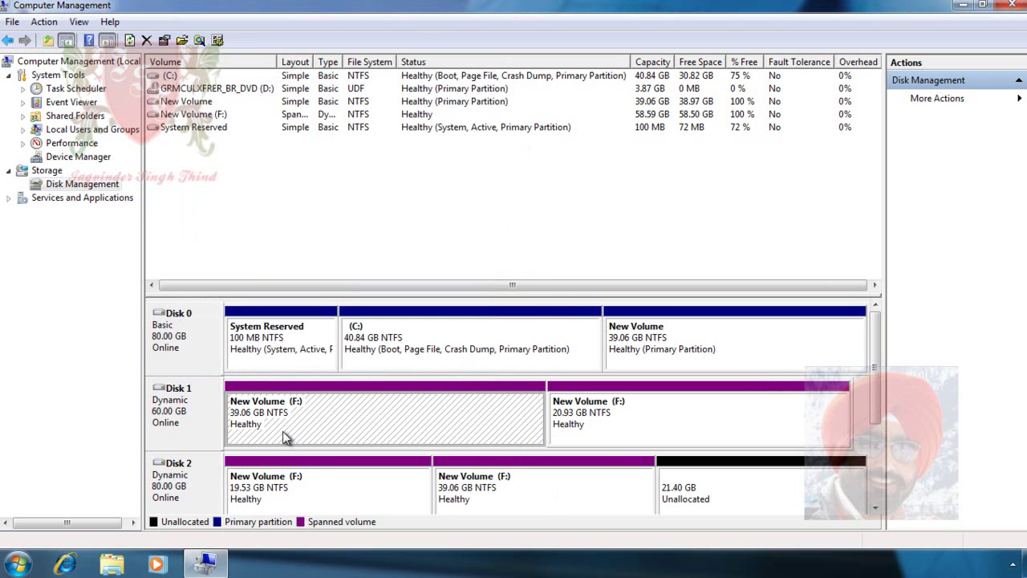